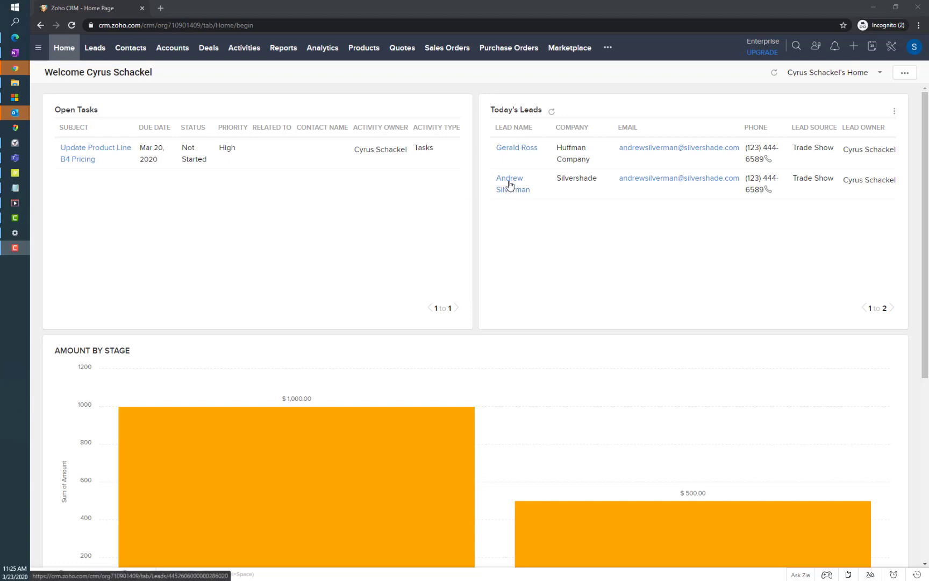
Step: Open the Silvershade lead and change its Lead Status from Contact in Future to Contacted
{"action": "left_click", "coordinate": [511, 185]}
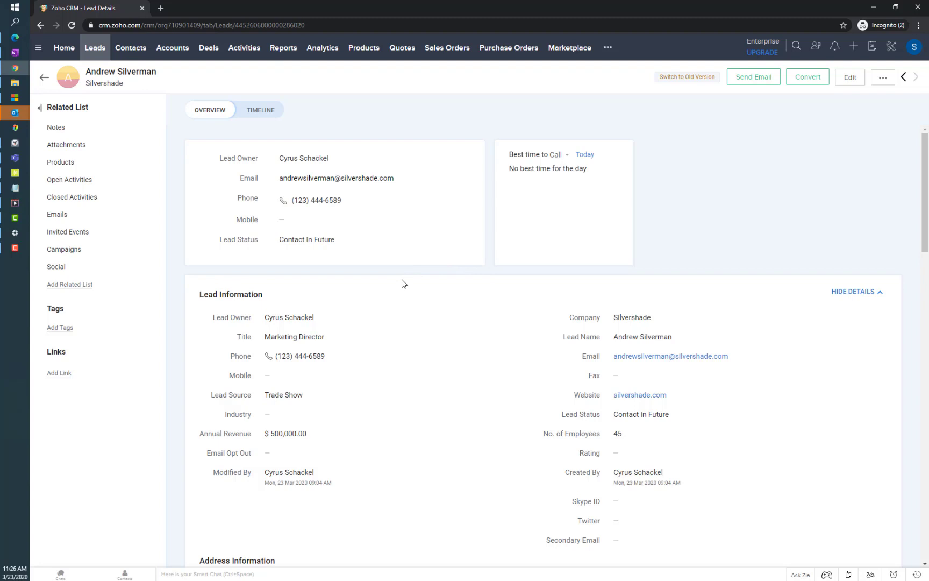
{"action": "mouse_move", "coordinate": [294, 359]}
{"action": "left_click", "coordinate": [344, 243]}
{"action": "left_click", "coordinate": [308, 313]}
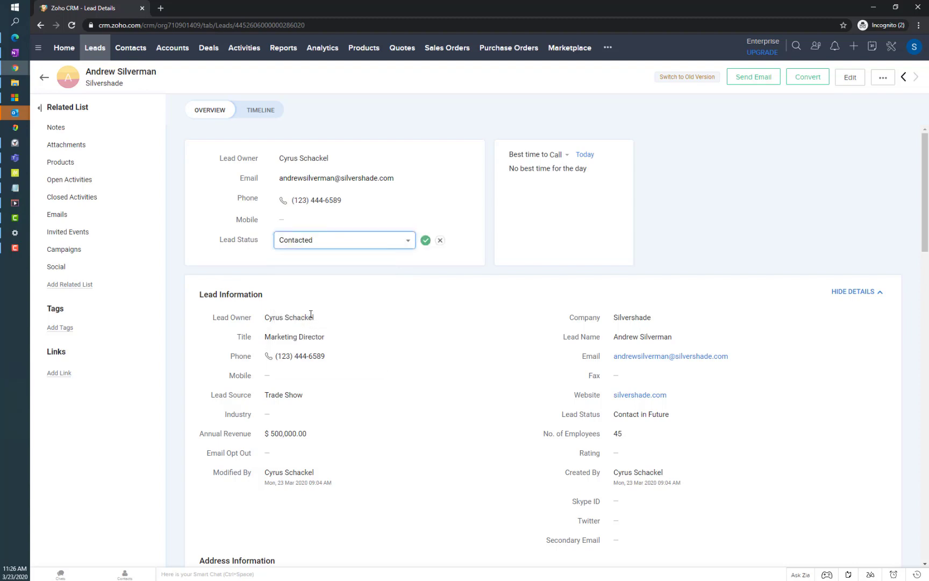
{"action": "left_click", "coordinate": [426, 241]}
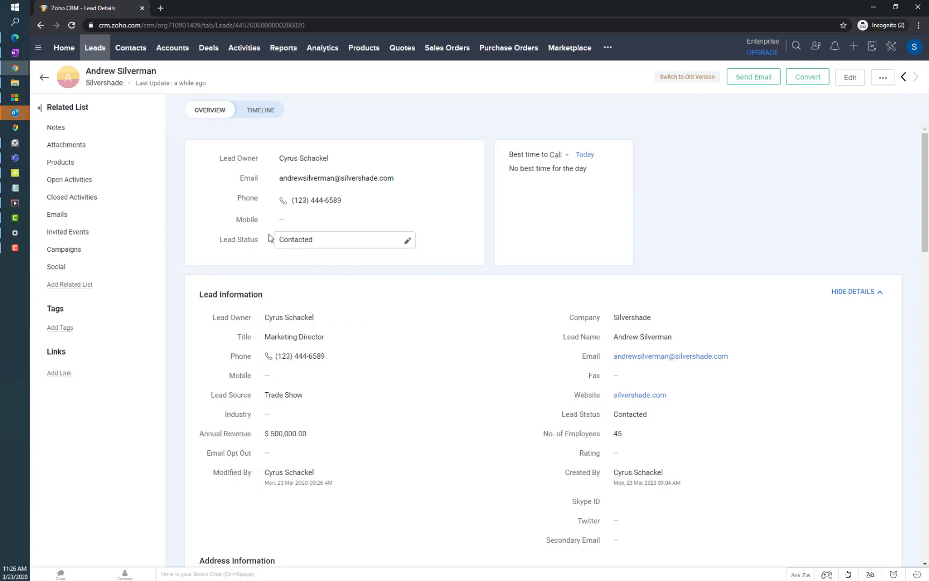
Step: Re-edit the Lead Status, keep Contacted, and save it again
{"action": "left_click", "coordinate": [408, 243]}
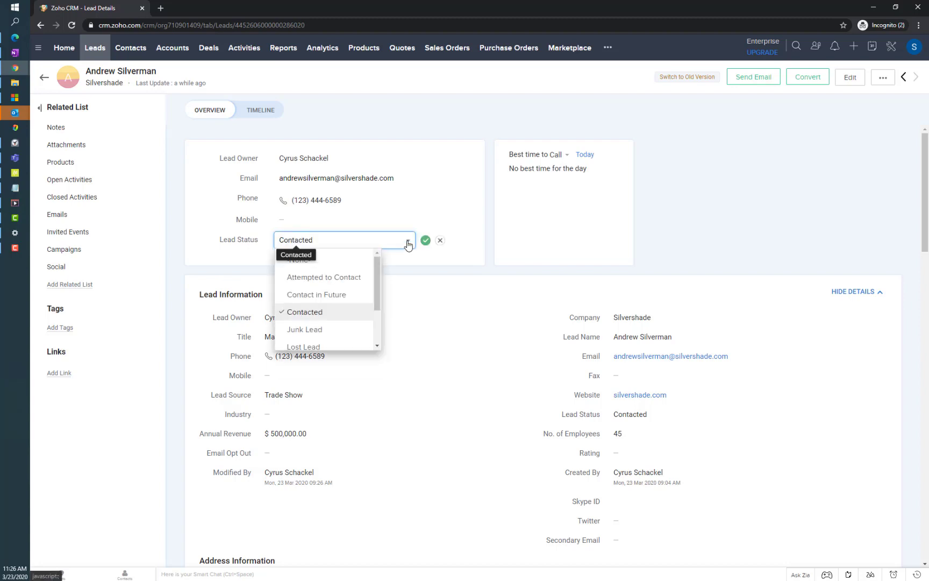
{"action": "scroll", "coordinate": [376, 295], "scroll_direction": "down", "scroll_amount": 2}
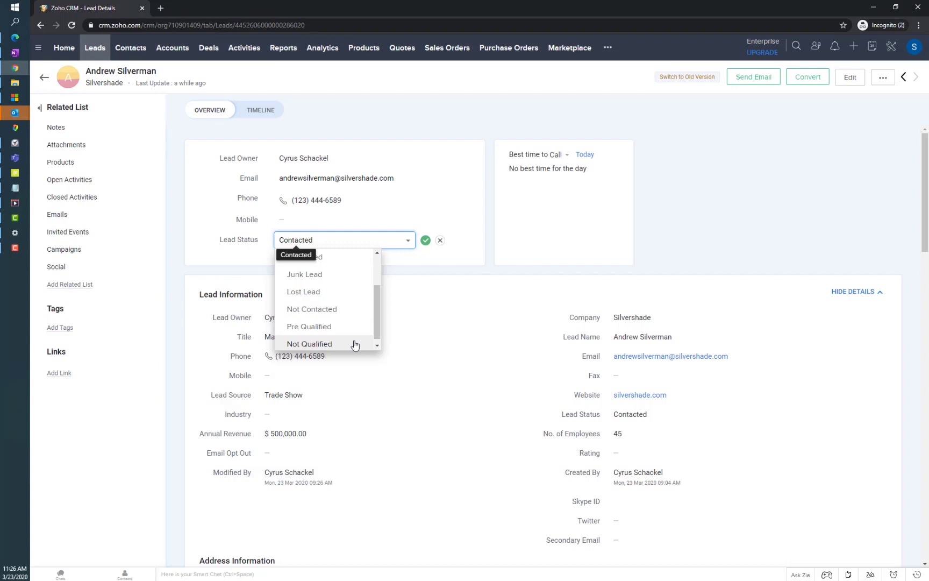
{"action": "scroll", "coordinate": [353, 327], "scroll_direction": "up", "scroll_amount": 2}
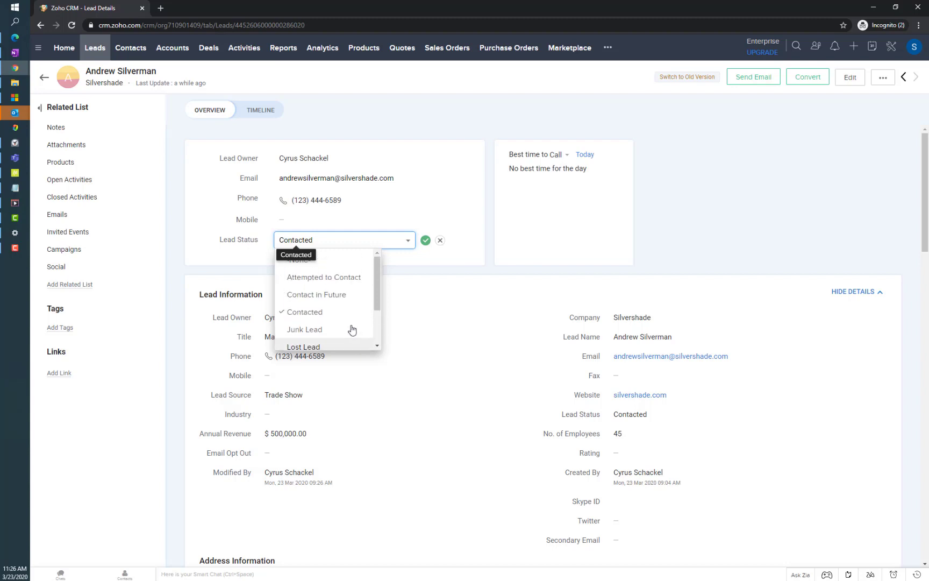
{"action": "left_click", "coordinate": [325, 318]}
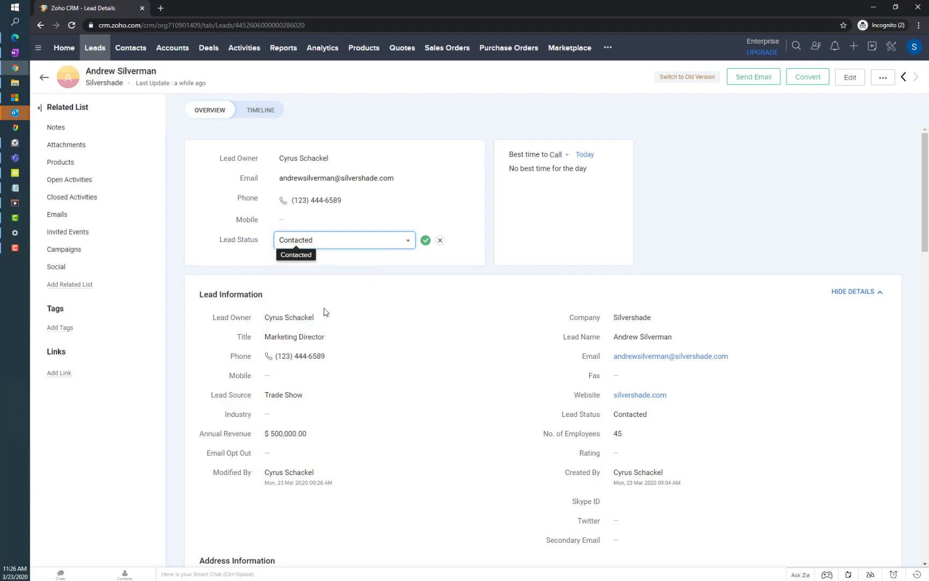
{"action": "left_click", "coordinate": [424, 241]}
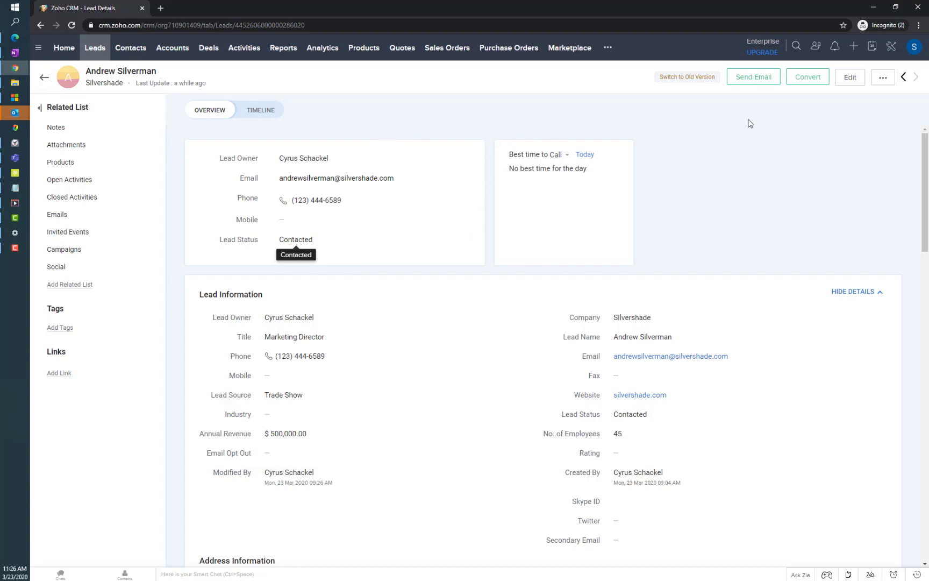
Step: Convert the lead, creating a new $500 deal with closing date 03/23/2020
{"action": "left_click", "coordinate": [801, 81]}
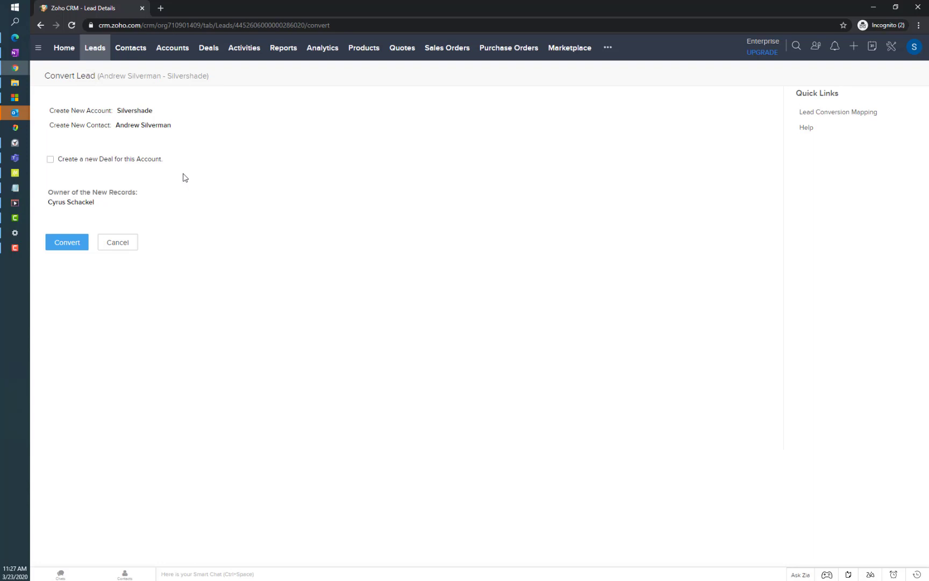
{"action": "left_click", "coordinate": [52, 161]}
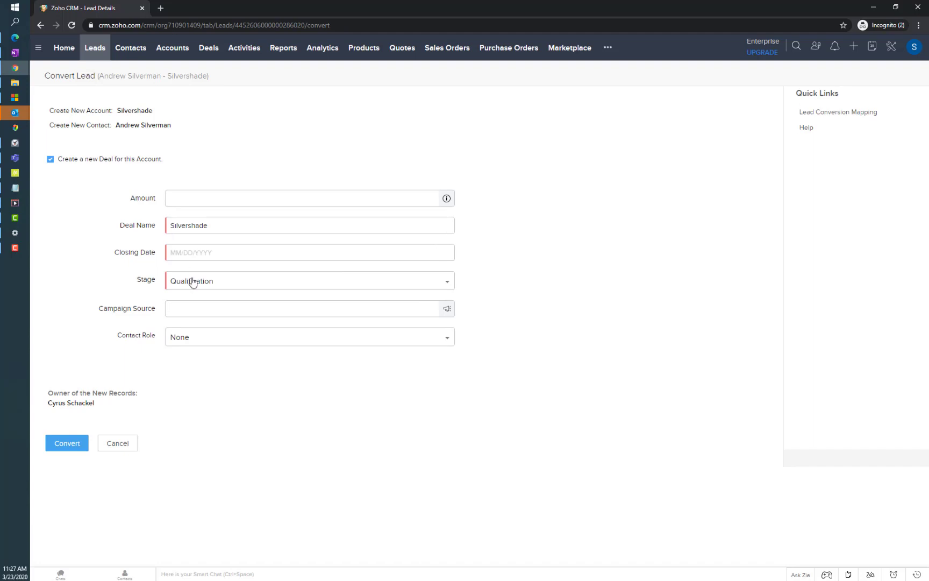
{"action": "left_click", "coordinate": [187, 258]}
{"action": "left_click", "coordinate": [188, 257]}
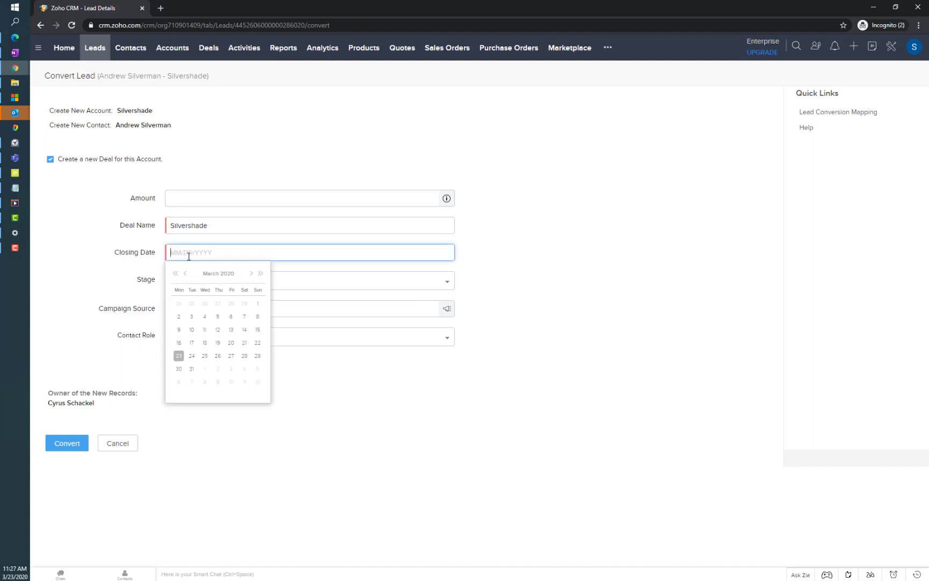
{"action": "left_click", "coordinate": [177, 358]}
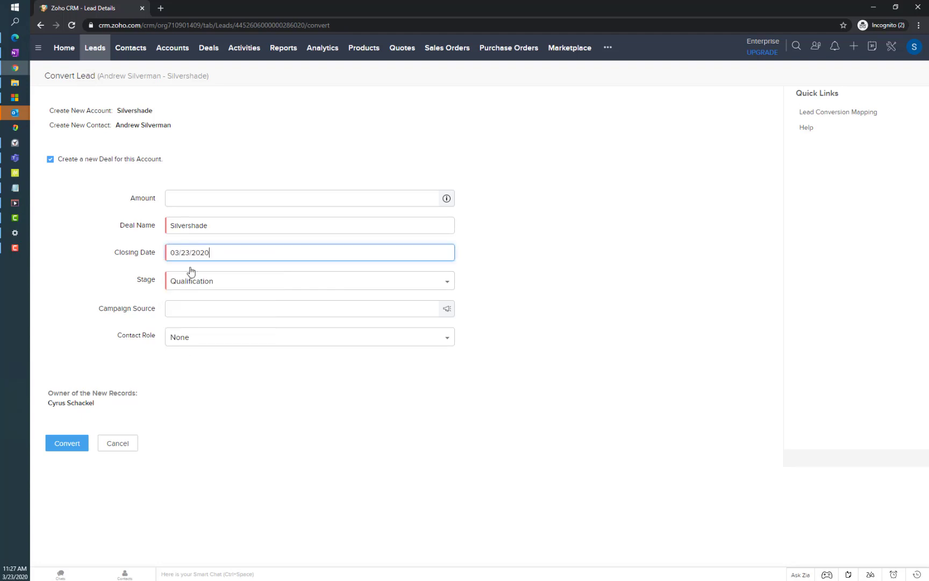
{"action": "left_click", "coordinate": [192, 199]}
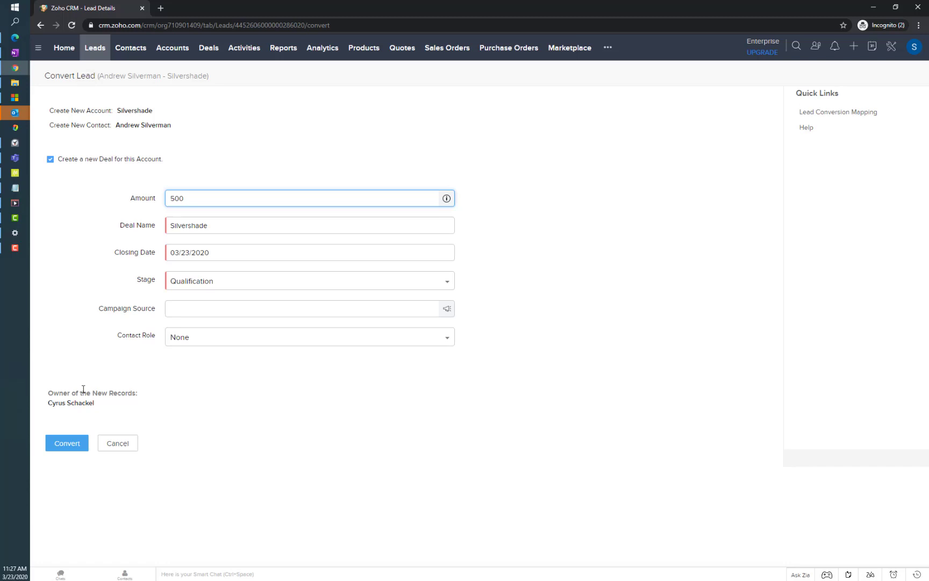
{"action": "left_click", "coordinate": [67, 443]}
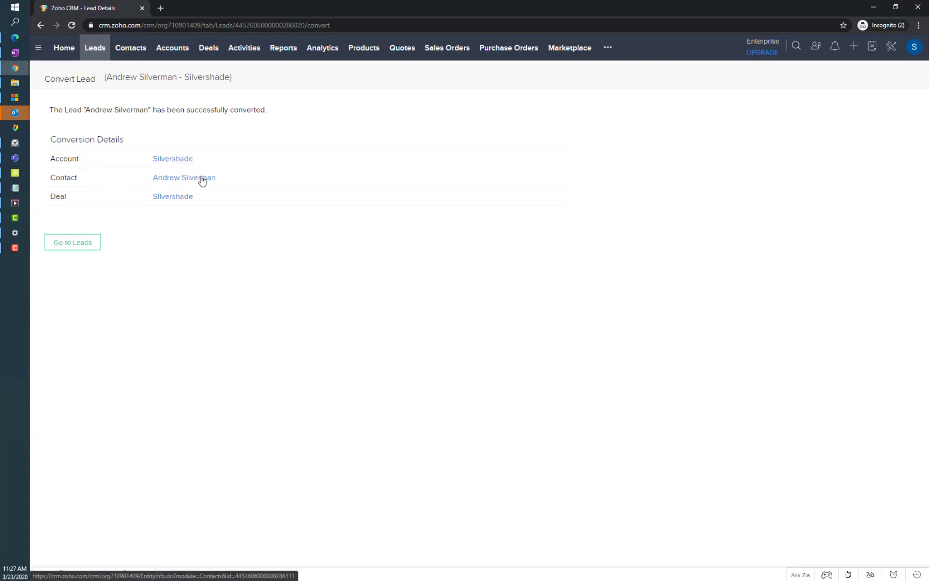
Step: Open the Silvershade deal and move it to Proposal/Price Quote (75%, $375.00 expected revenue)
{"action": "left_click", "coordinate": [173, 197]}
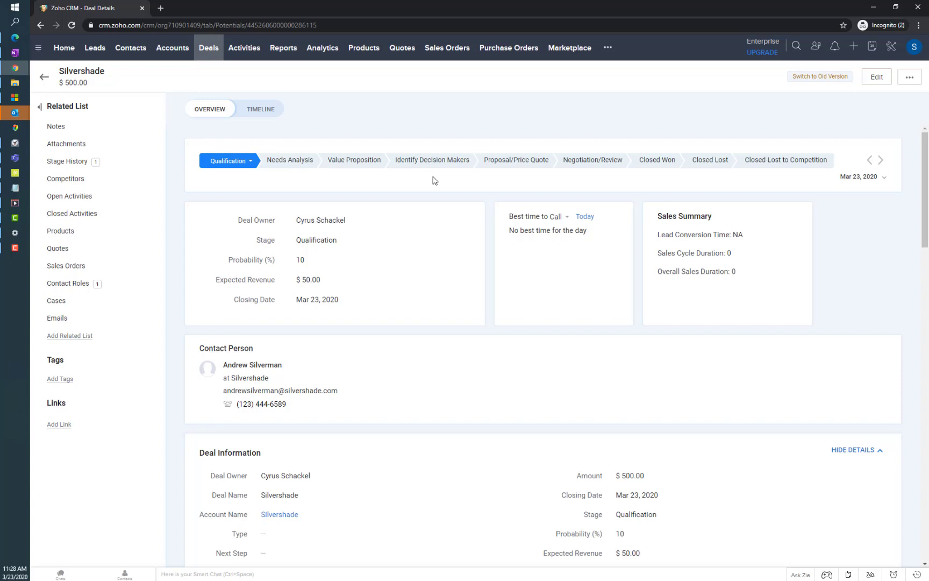
{"action": "left_click", "coordinate": [495, 163]}
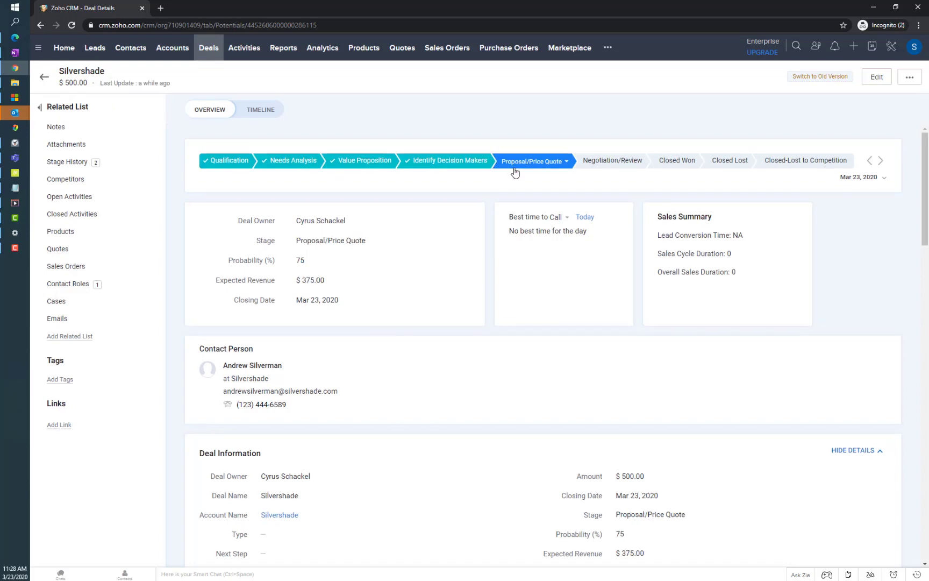
{"action": "scroll", "coordinate": [489, 187], "scroll_direction": "down", "scroll_amount": 5}
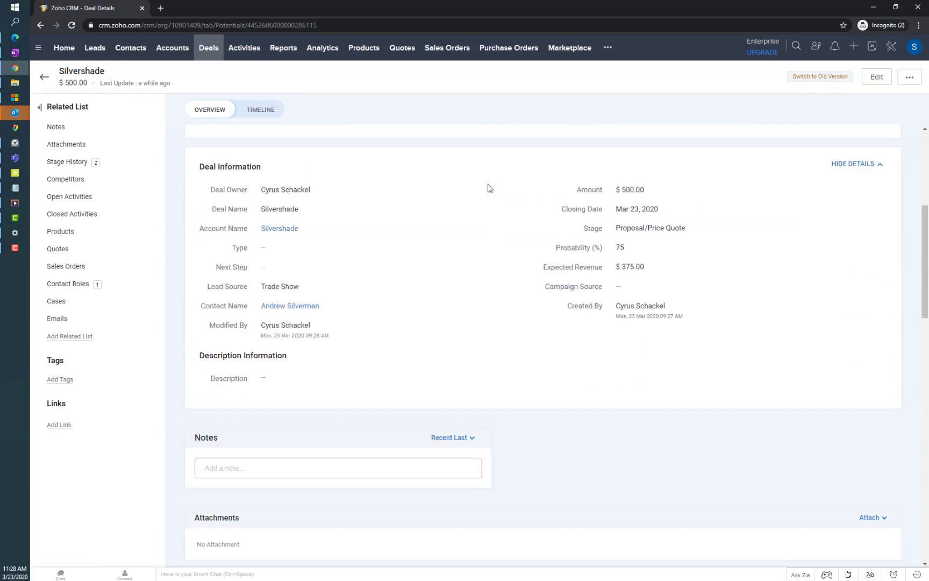
{"action": "scroll", "coordinate": [490, 187], "scroll_direction": "down", "scroll_amount": 1}
{"action": "scroll", "coordinate": [489, 188], "scroll_direction": "down", "scroll_amount": 9}
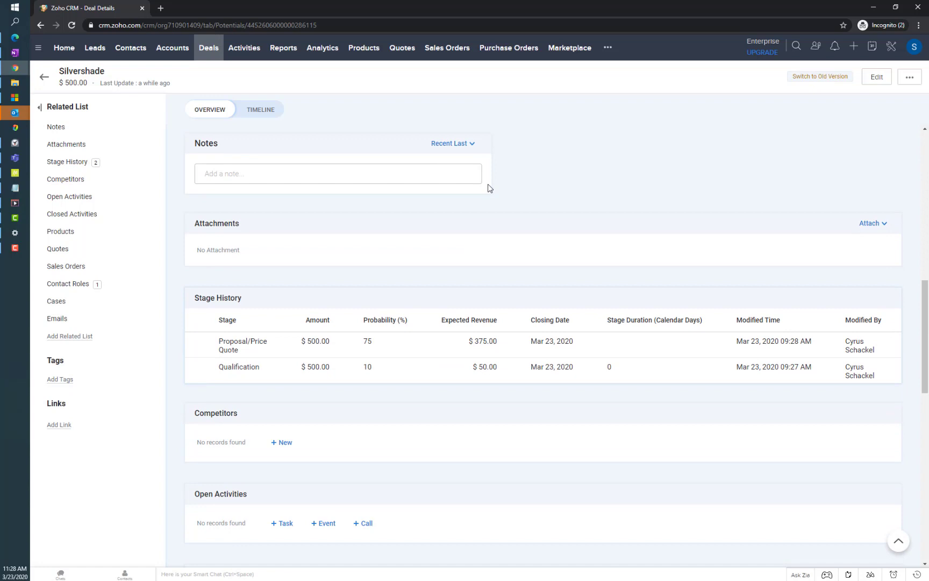
{"action": "scroll", "coordinate": [407, 300], "scroll_direction": "down", "scroll_amount": 3}
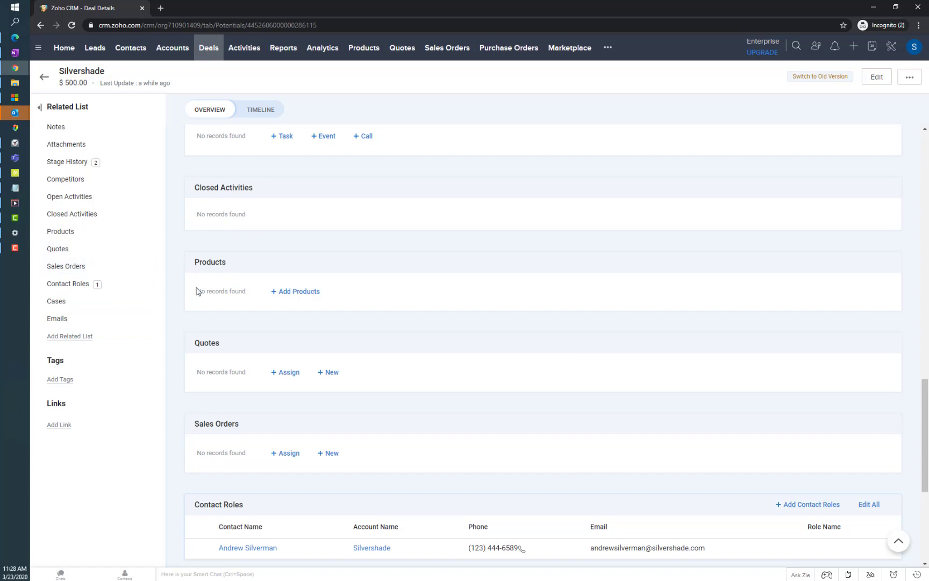
Step: Create a new quote from the deal's Quotes list with subject 'Silvershade'
{"action": "left_click", "coordinate": [328, 373]}
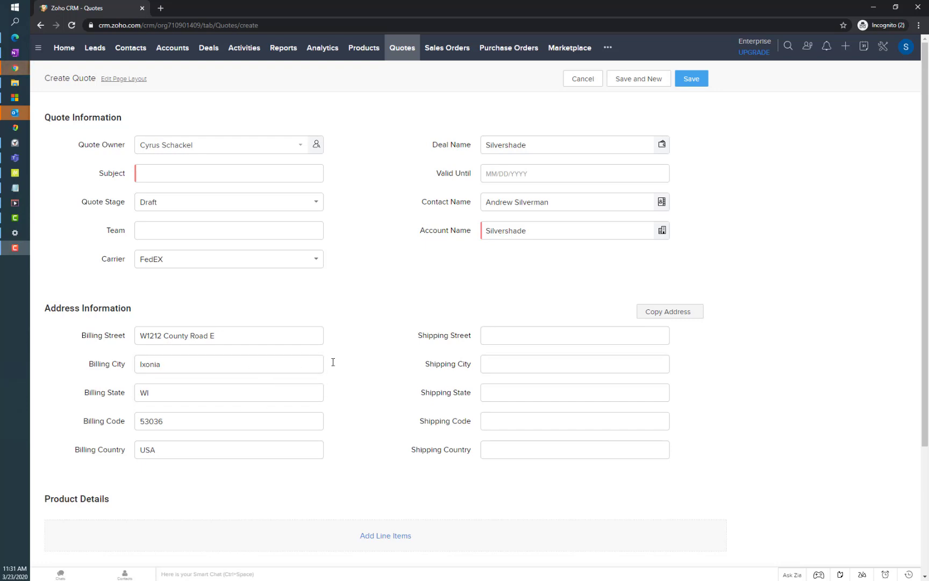
{"action": "left_click", "coordinate": [229, 175]}
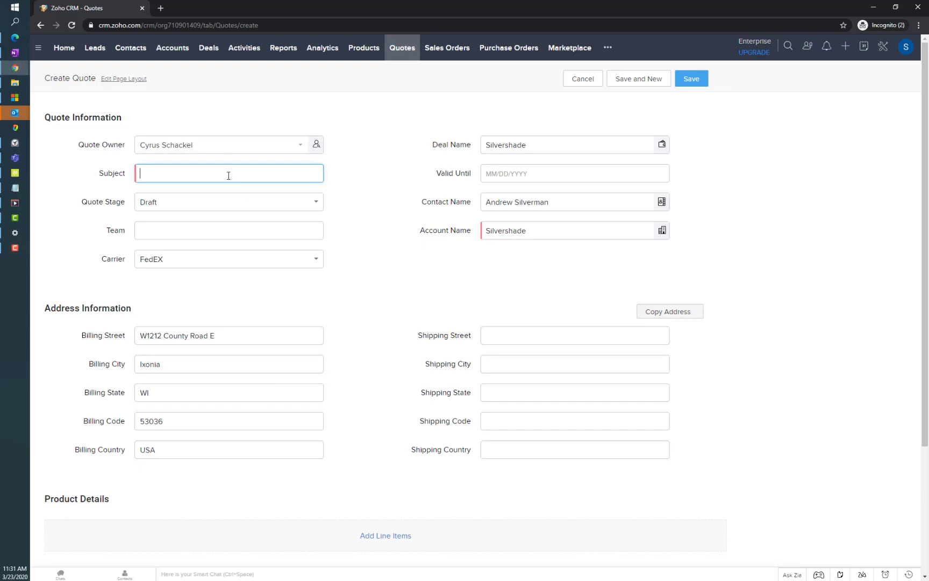
{"action": "type", "text": "Silvershade"}
{"action": "scroll", "coordinate": [374, 207], "scroll_direction": "down", "scroll_amount": 3}
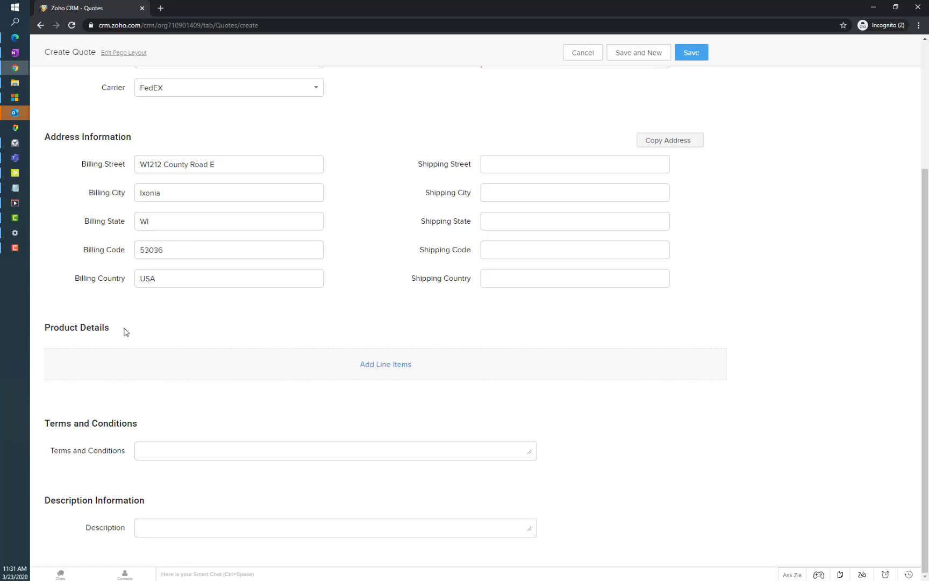
Step: Add a Consulting line item of 10 units at $50.00, totalling $500.00
{"action": "left_click", "coordinate": [386, 365]}
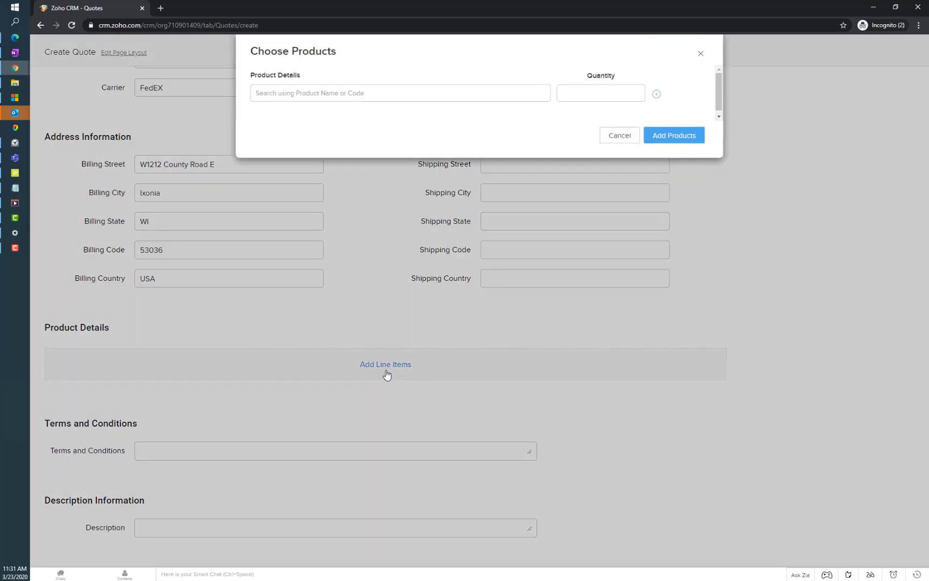
{"action": "left_click", "coordinate": [325, 96]}
{"action": "left_click", "coordinate": [326, 96]}
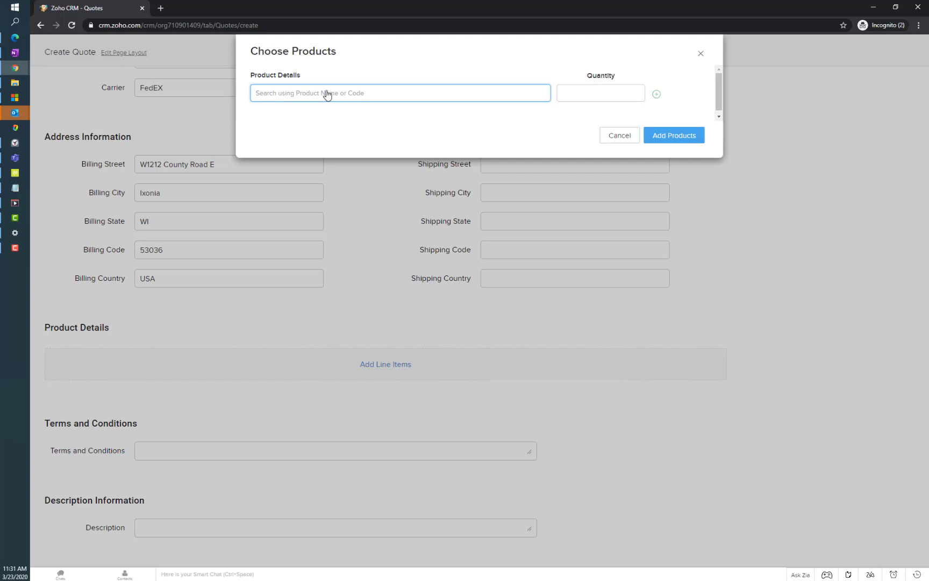
{"action": "type", "text": "con"}
{"action": "left_click", "coordinate": [334, 112]}
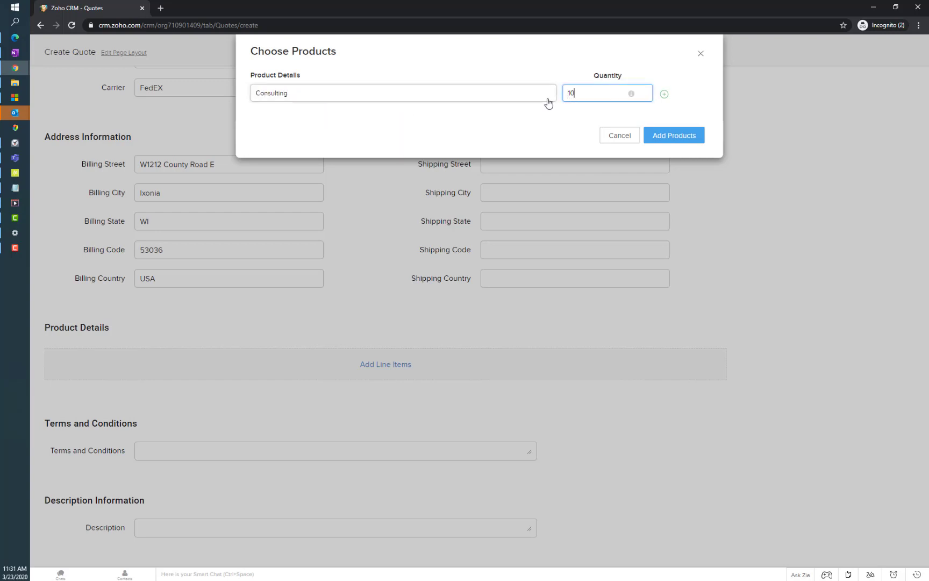
{"action": "left_click", "coordinate": [669, 139]}
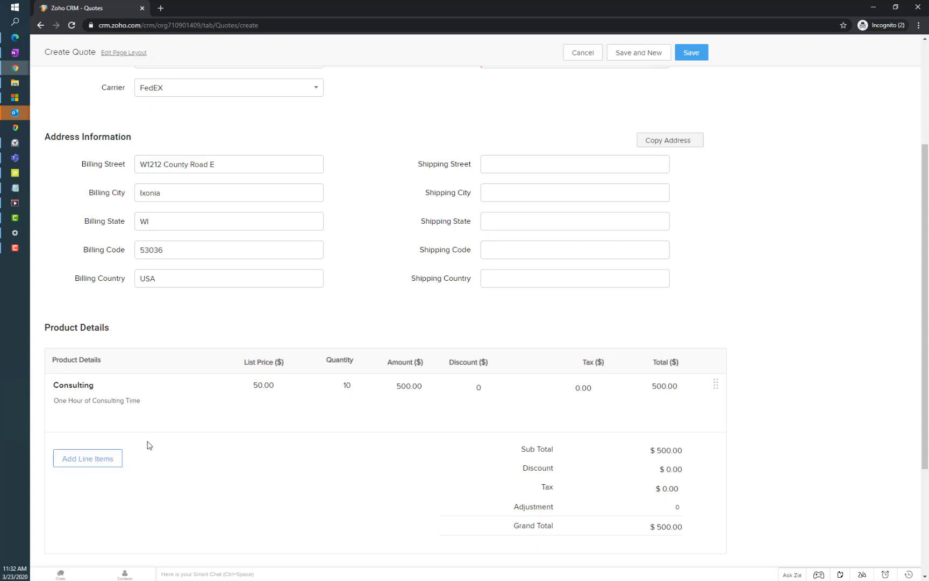
{"action": "mouse_move", "coordinate": [167, 373]}
{"action": "scroll", "coordinate": [355, 349], "scroll_direction": "up", "scroll_amount": 3}
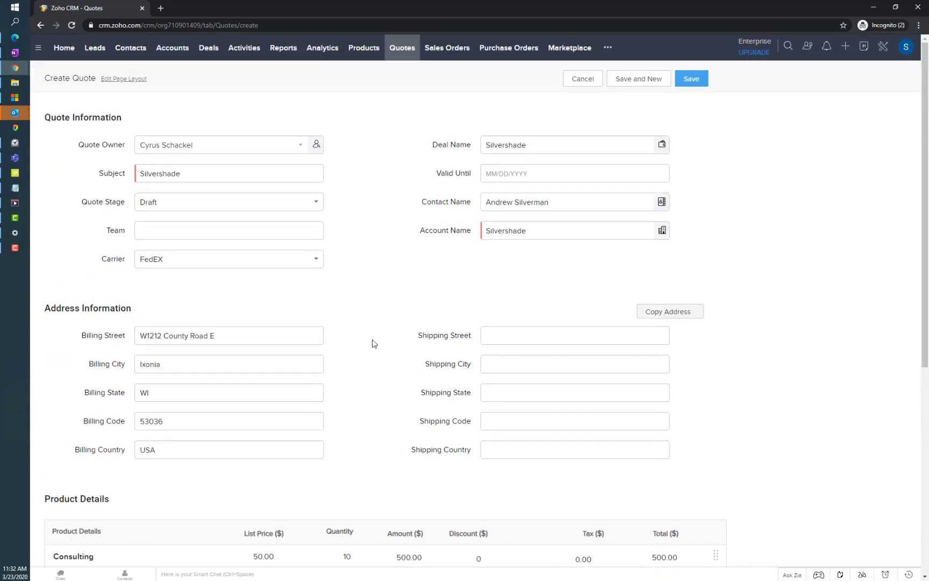
{"action": "left_click", "coordinate": [698, 86]}
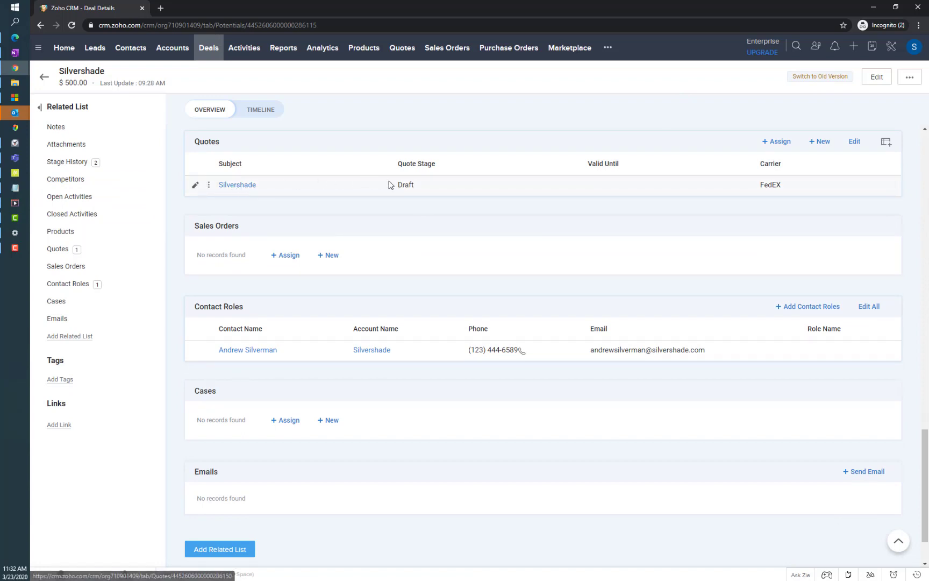
{"action": "left_click", "coordinate": [249, 186]}
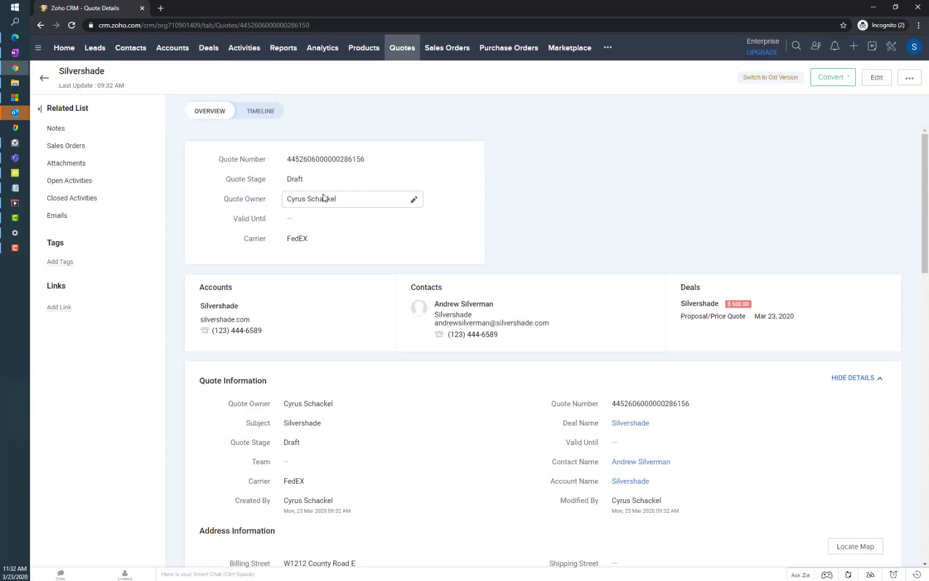
{"action": "mouse_move", "coordinate": [324, 196]}
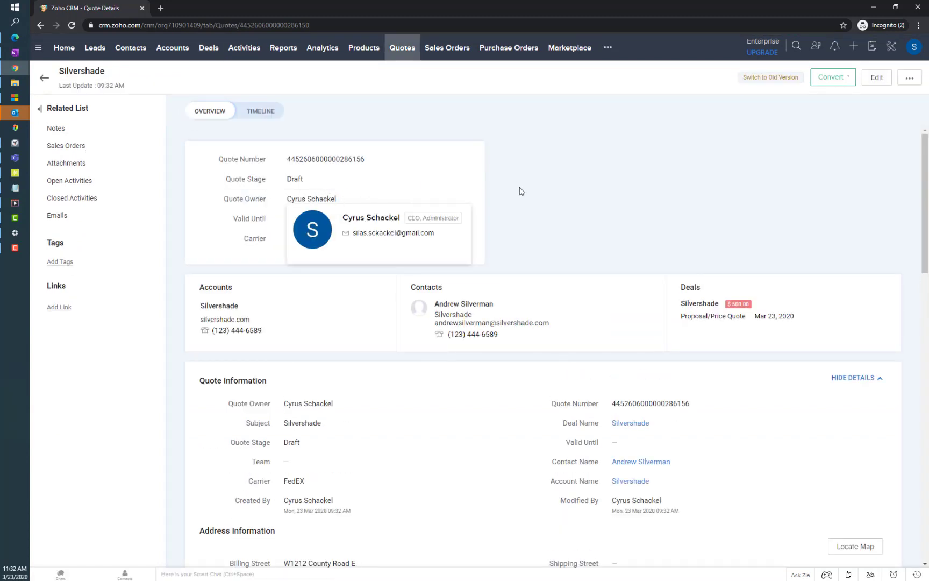
{"action": "left_click", "coordinate": [309, 184]}
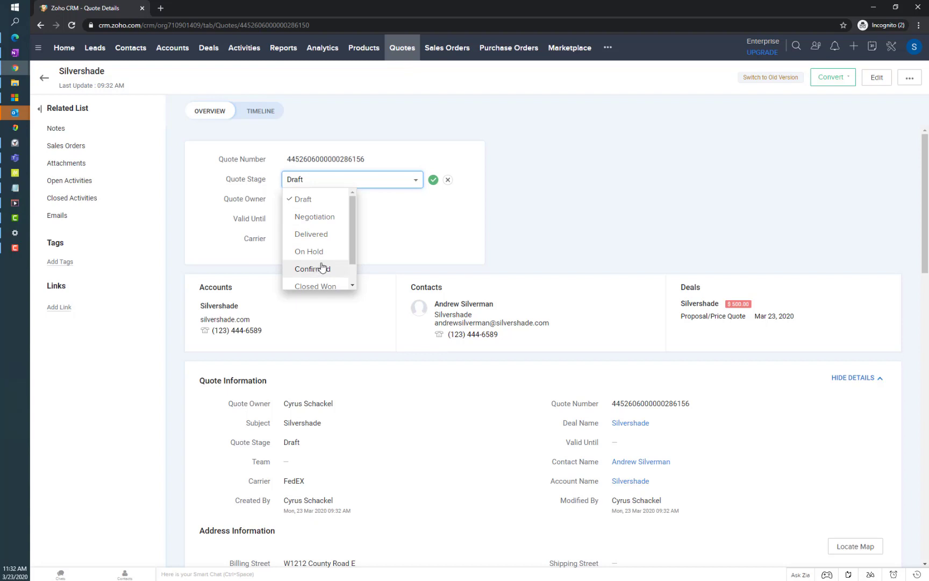
{"action": "left_click", "coordinate": [448, 180]}
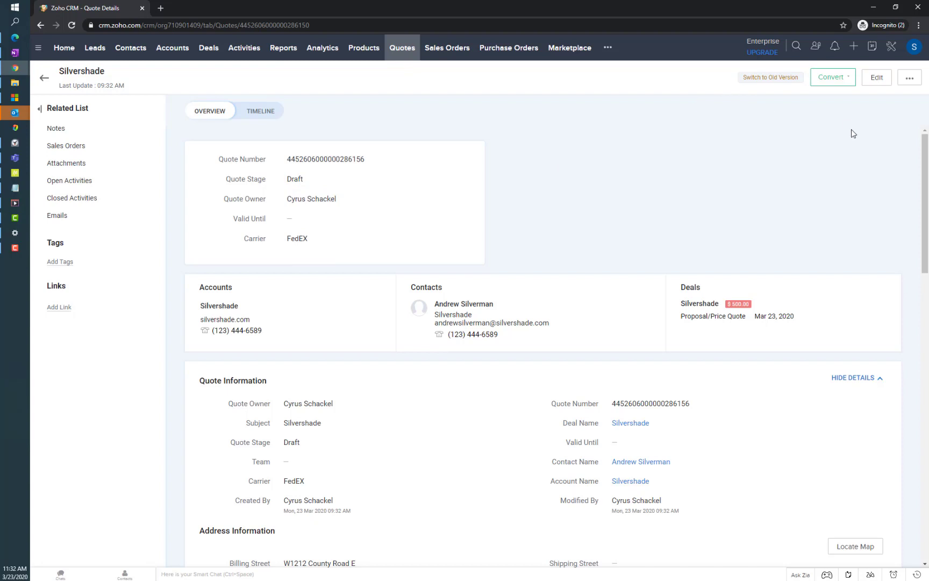
Step: Preview the Silvershade quote as a PDF using the Quote Template, then close the preview
{"action": "left_click", "coordinate": [910, 80]}
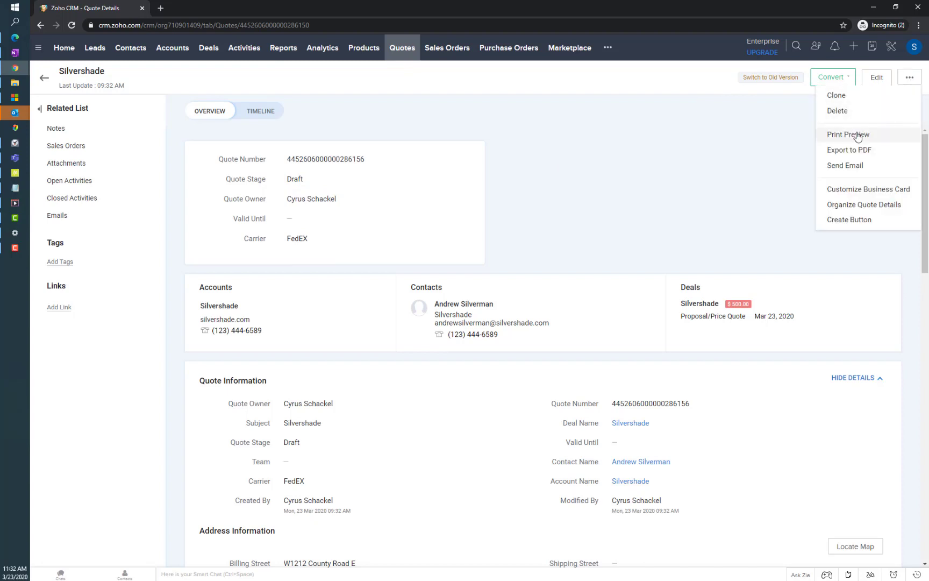
{"action": "left_click", "coordinate": [882, 156]}
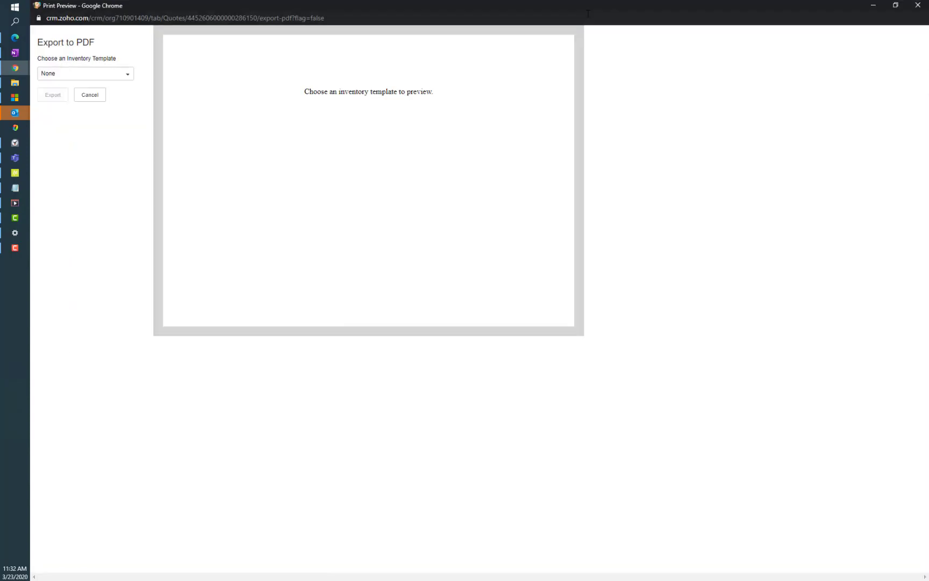
{"action": "left_click", "coordinate": [122, 78]}
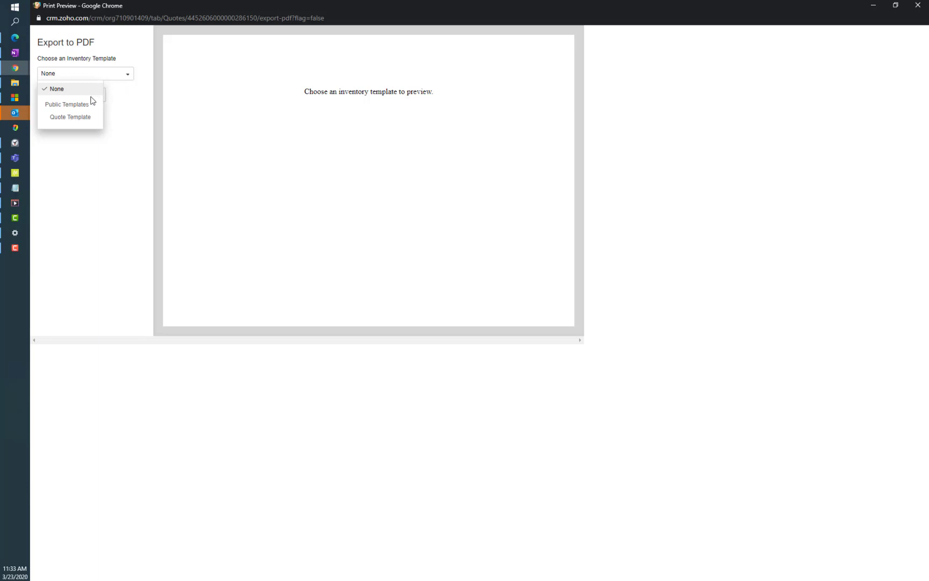
{"action": "left_click", "coordinate": [79, 118]}
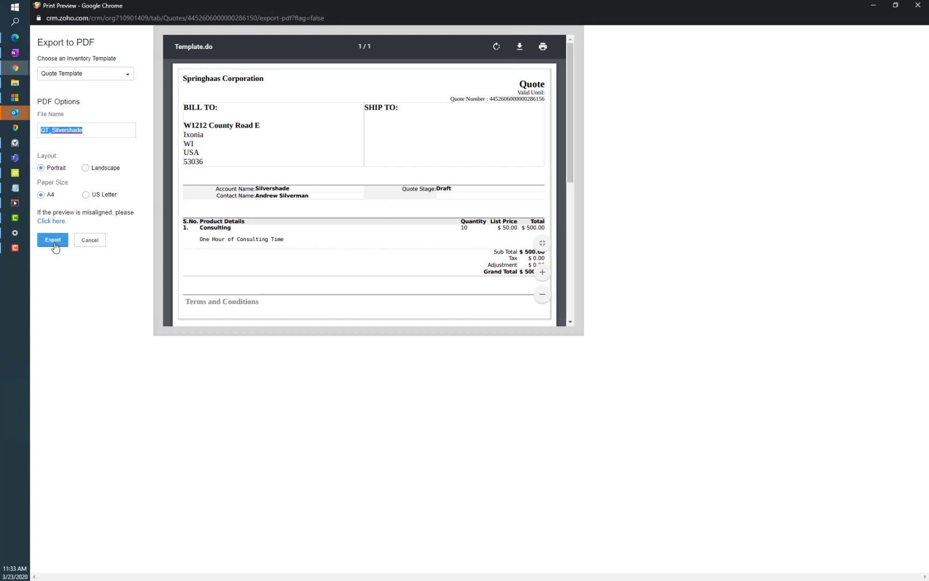
{"action": "left_click", "coordinate": [917, 6]}
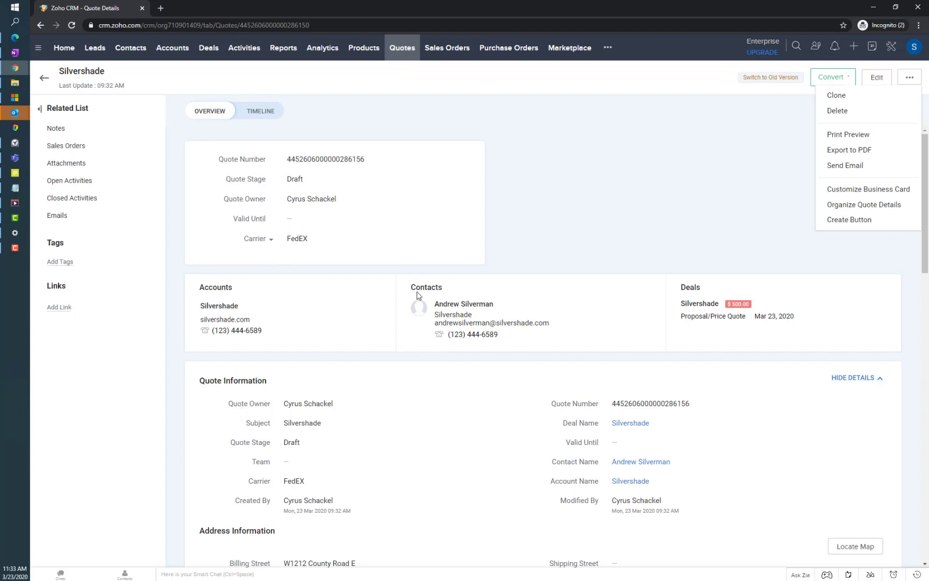
Step: Move the Silvershade deal to Negotiation/Review (90%) and reopen its Silvershade quote
{"action": "left_click", "coordinate": [630, 423]}
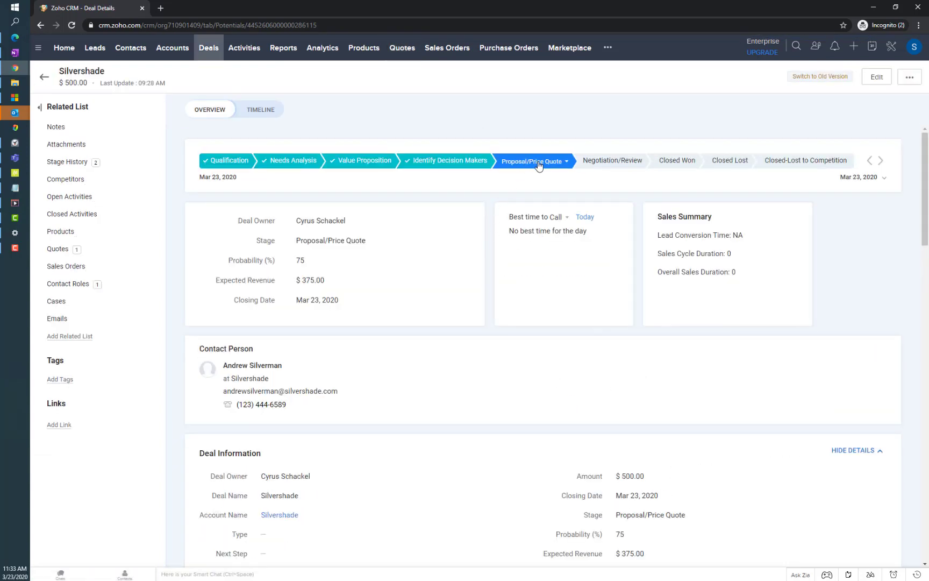
{"action": "left_click", "coordinate": [597, 164]}
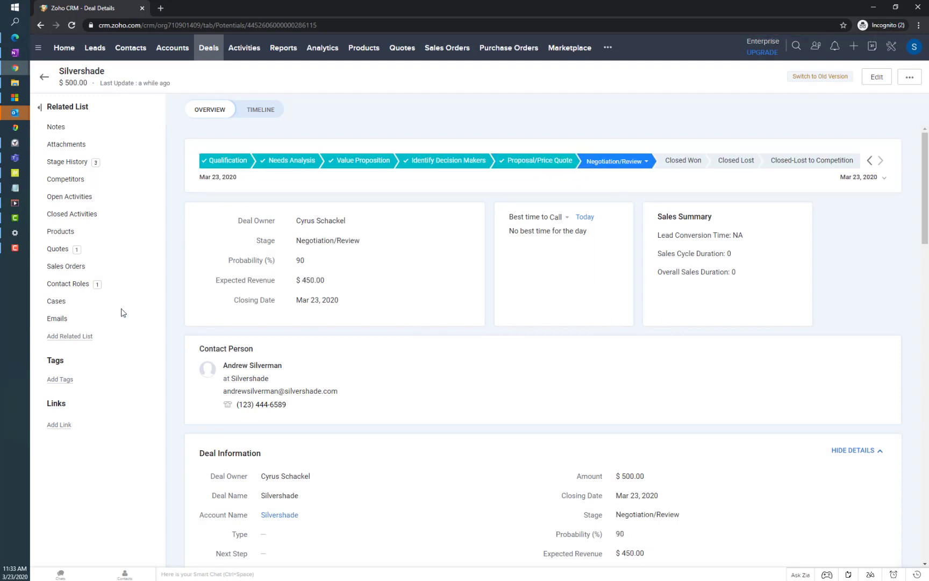
{"action": "left_click", "coordinate": [90, 252]}
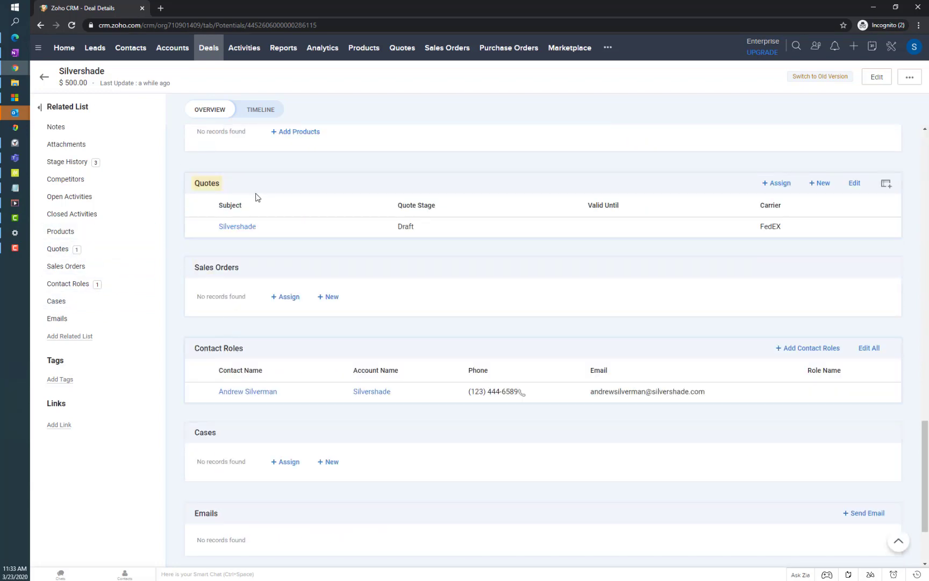
{"action": "left_click", "coordinate": [246, 227]}
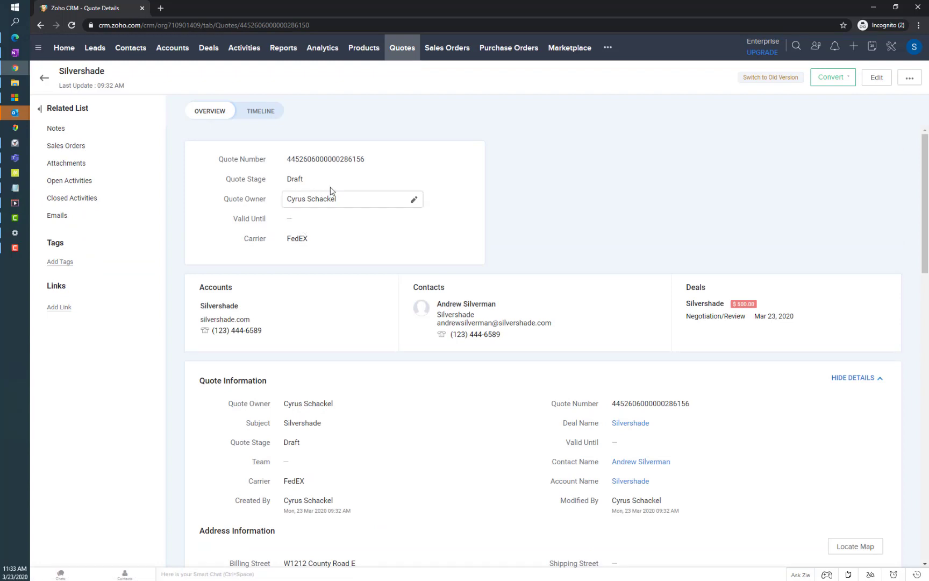
Step: Change the quote's stage from Draft to Closed Won and save it
{"action": "left_click", "coordinate": [414, 180]}
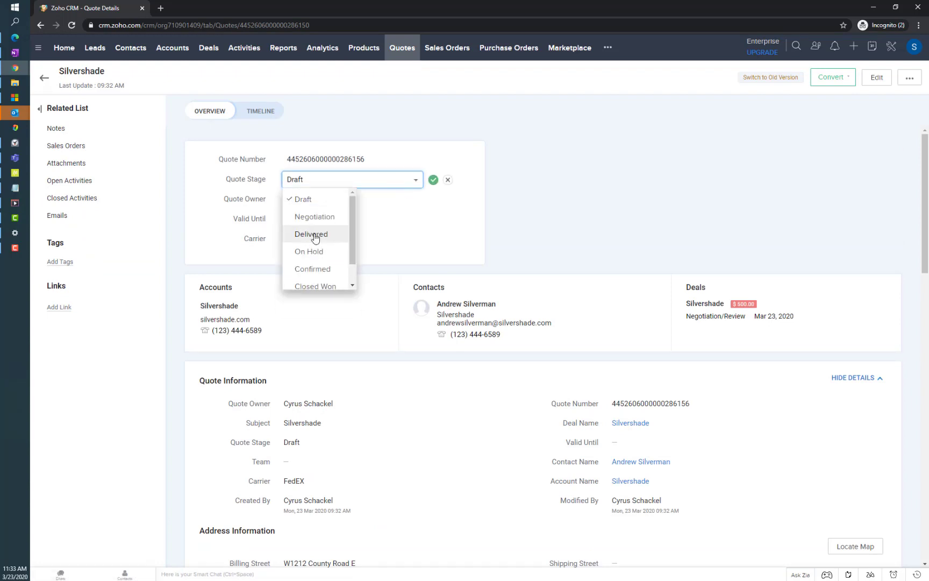
{"action": "scroll", "coordinate": [324, 271], "scroll_direction": "down", "scroll_amount": 1}
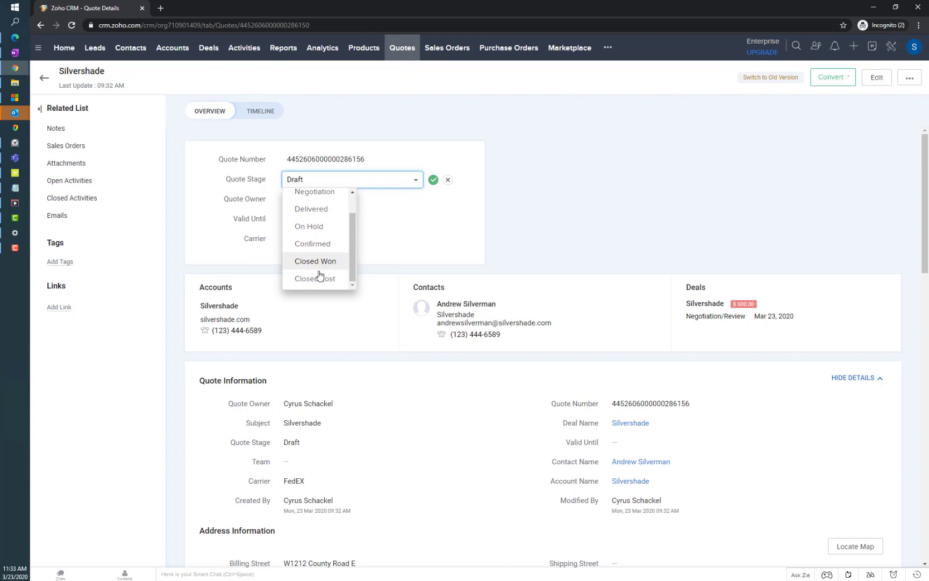
{"action": "left_click", "coordinate": [320, 262]}
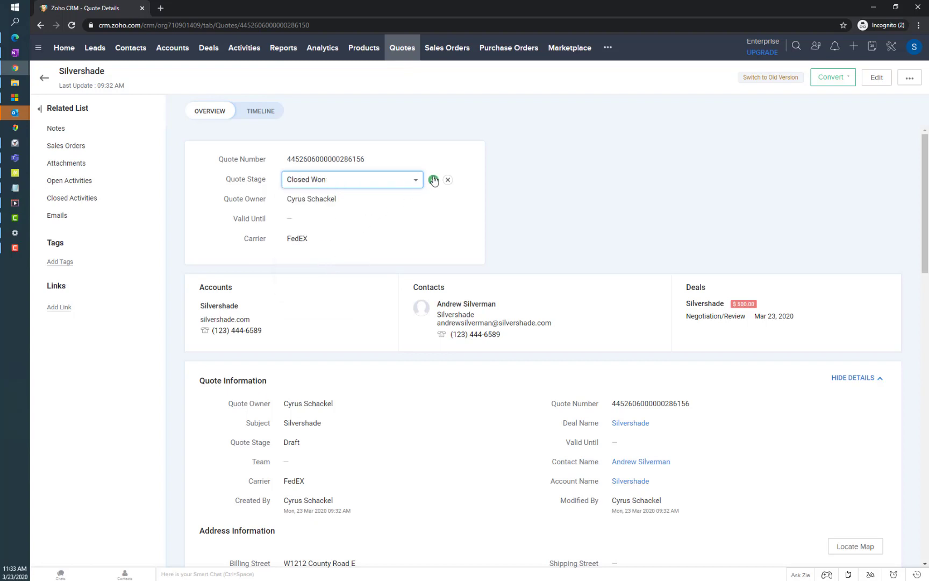
{"action": "left_click", "coordinate": [434, 181]}
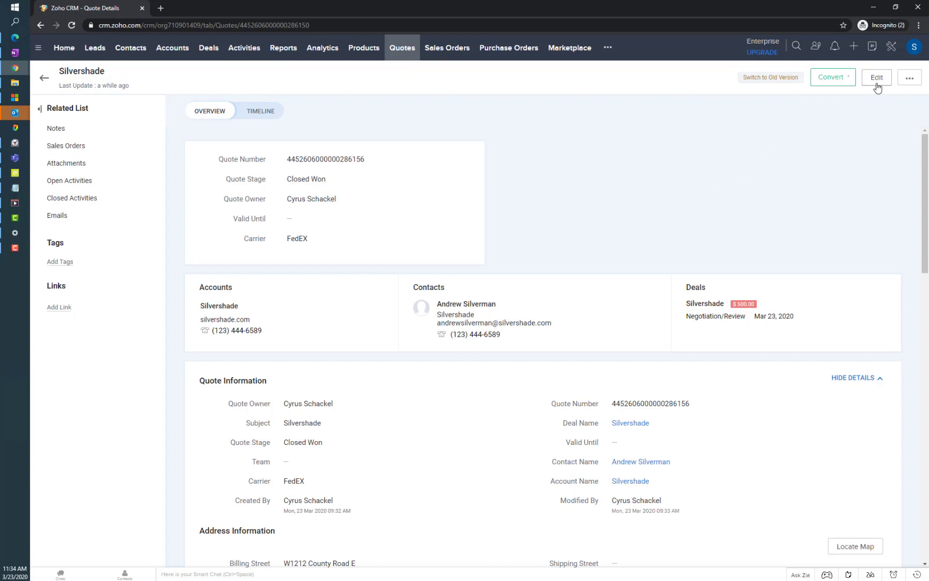
{"action": "left_click", "coordinate": [850, 79]}
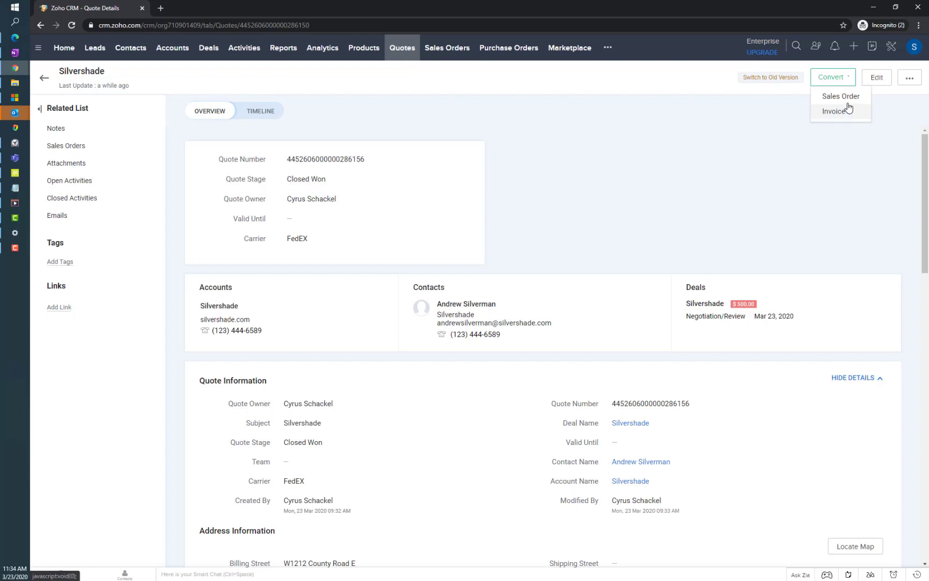
Step: Convert the Silvershade quote into a new sales order with status Created
{"action": "left_click", "coordinate": [850, 102]}
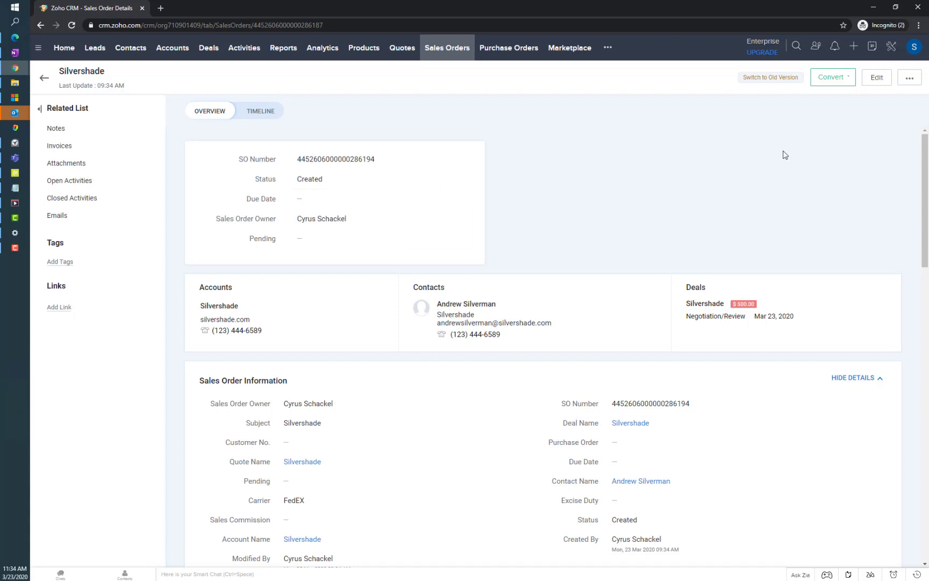
{"action": "left_click", "coordinate": [910, 79]}
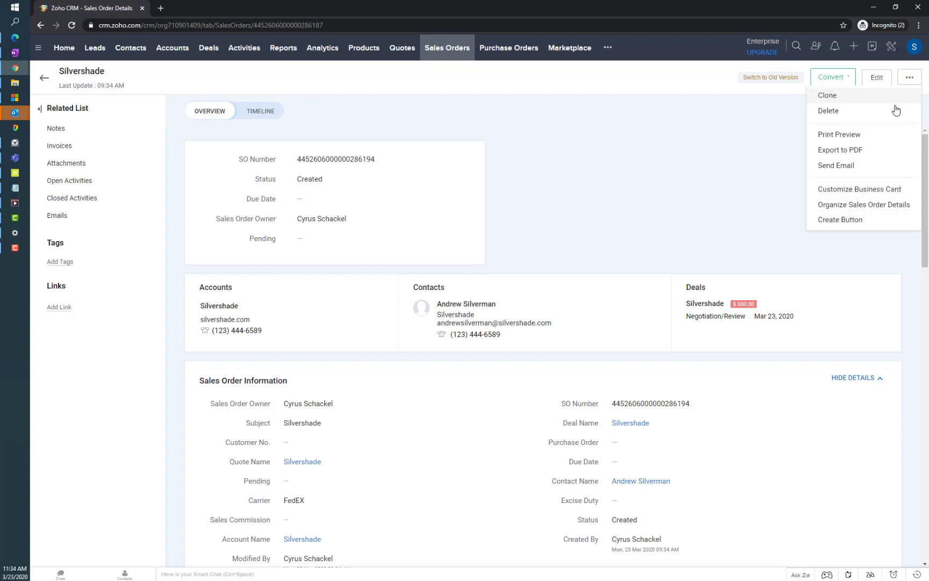
Step: Preview the sales order as a PDF using the Sales Order Template, then close it
{"action": "left_click", "coordinate": [859, 155]}
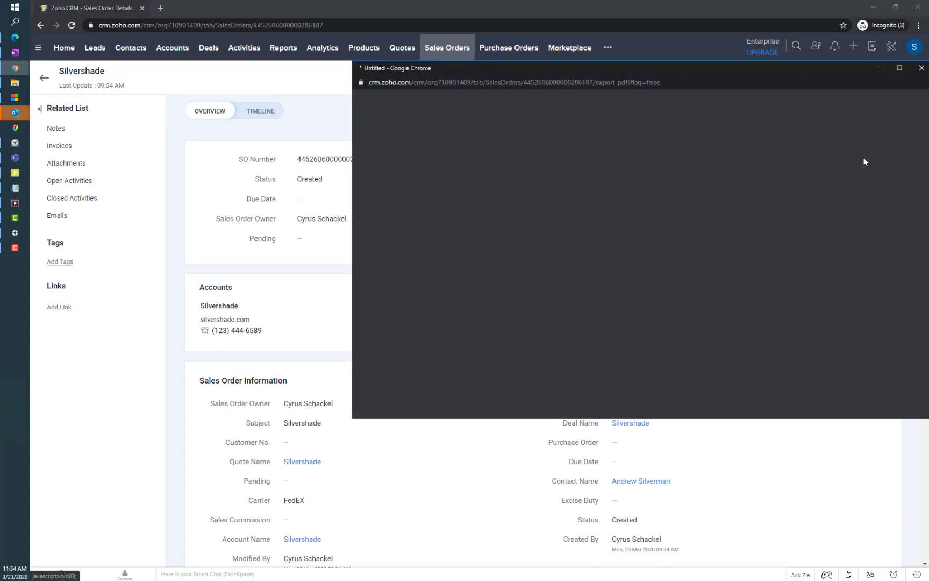
{"action": "left_click_drag", "start_coordinate": [727, 68], "coordinate": [514, 26]}
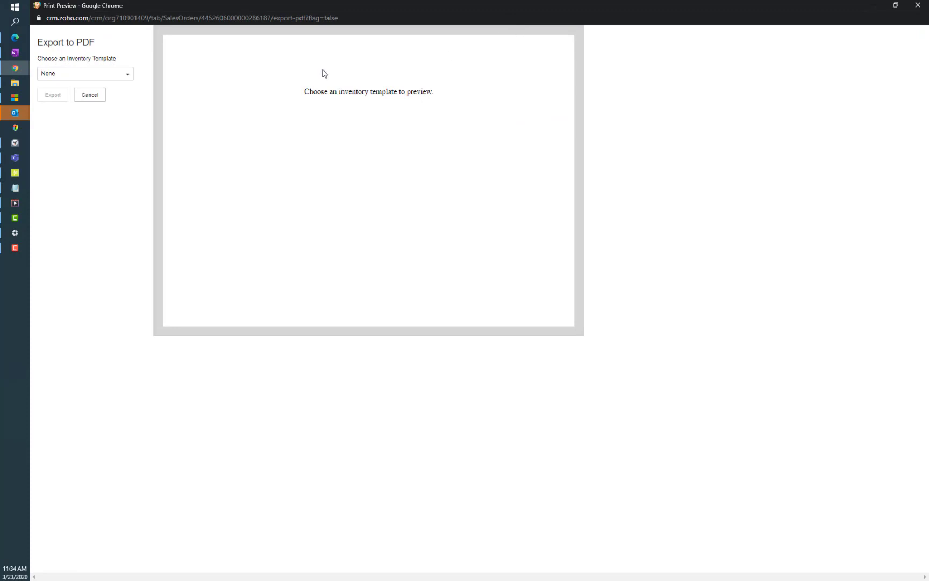
{"action": "left_click", "coordinate": [114, 75]}
{"action": "left_click", "coordinate": [96, 117]}
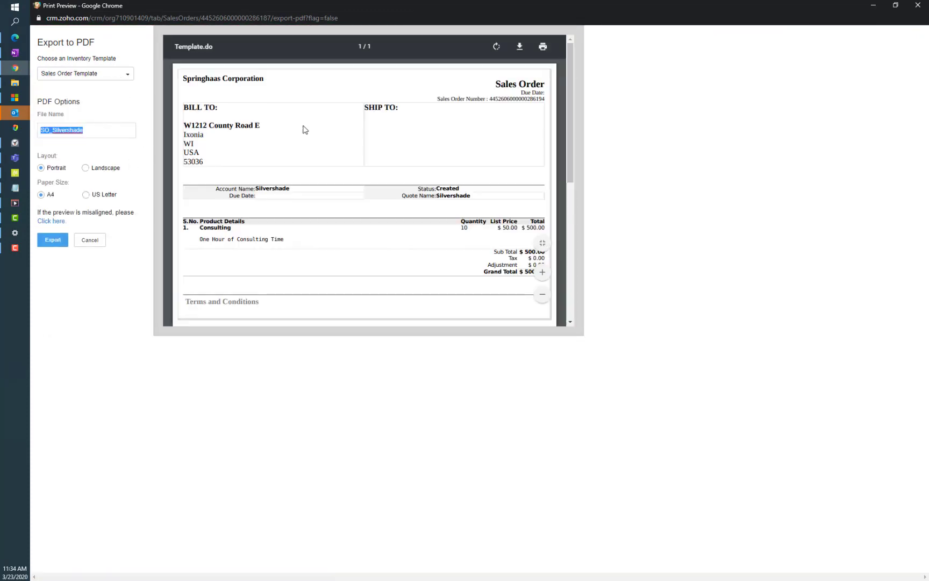
{"action": "left_click_drag", "start_coordinate": [493, 83], "coordinate": [544, 85]}
{"action": "left_click", "coordinate": [303, 188]}
{"action": "left_click", "coordinate": [918, 5]}
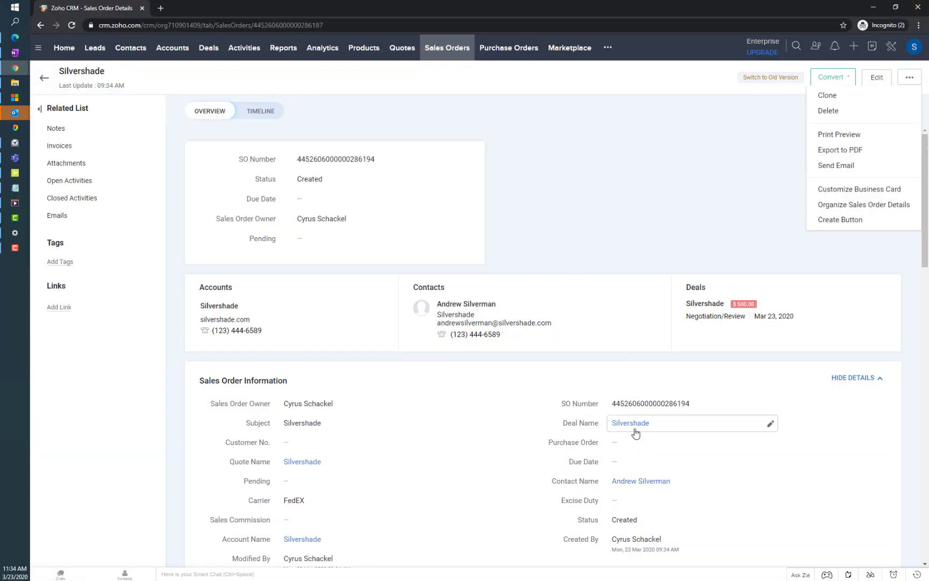
Step: Open the Silvershade deal and move it to Closed Won, confirming 100% probability and $500.00 revenue
{"action": "left_click", "coordinate": [635, 425]}
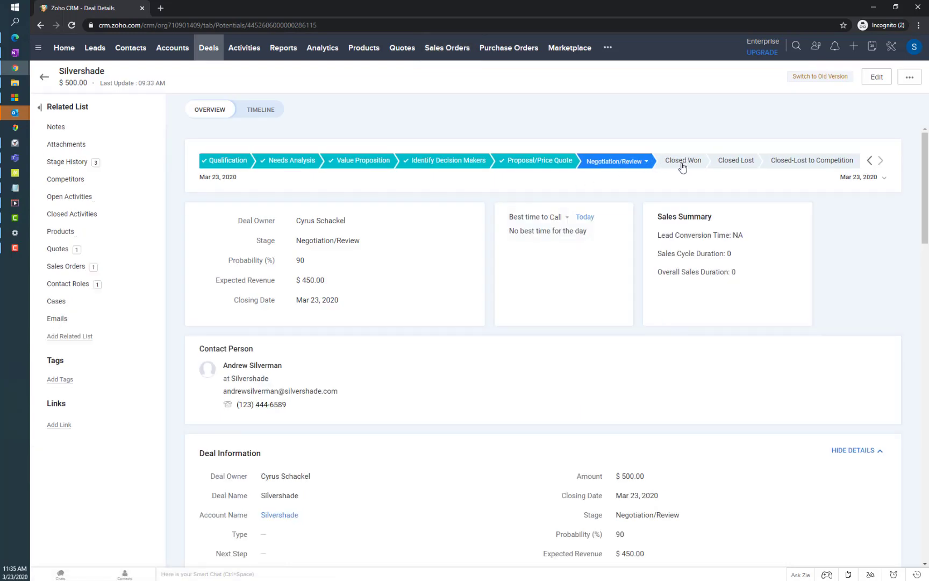
{"action": "left_click", "coordinate": [682, 164]}
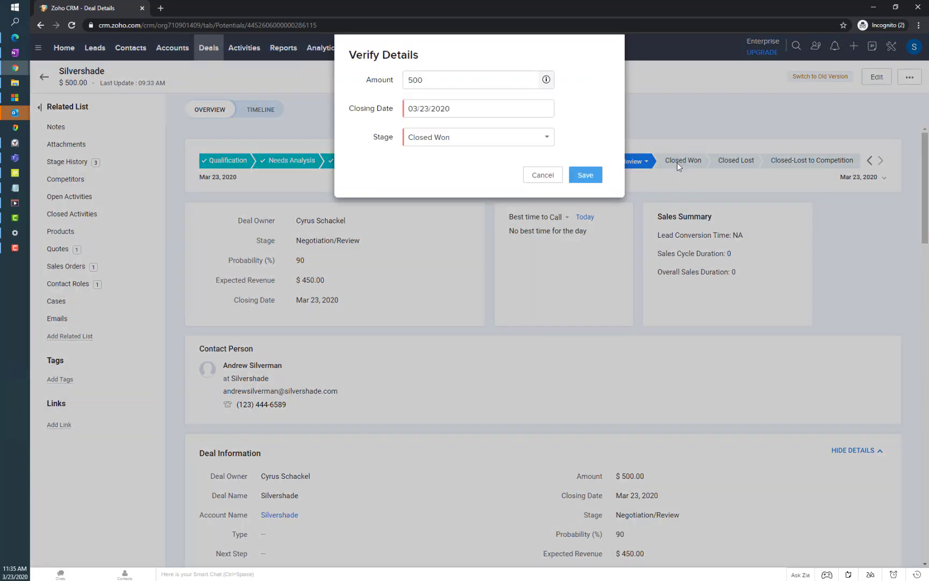
{"action": "left_click", "coordinate": [595, 177]}
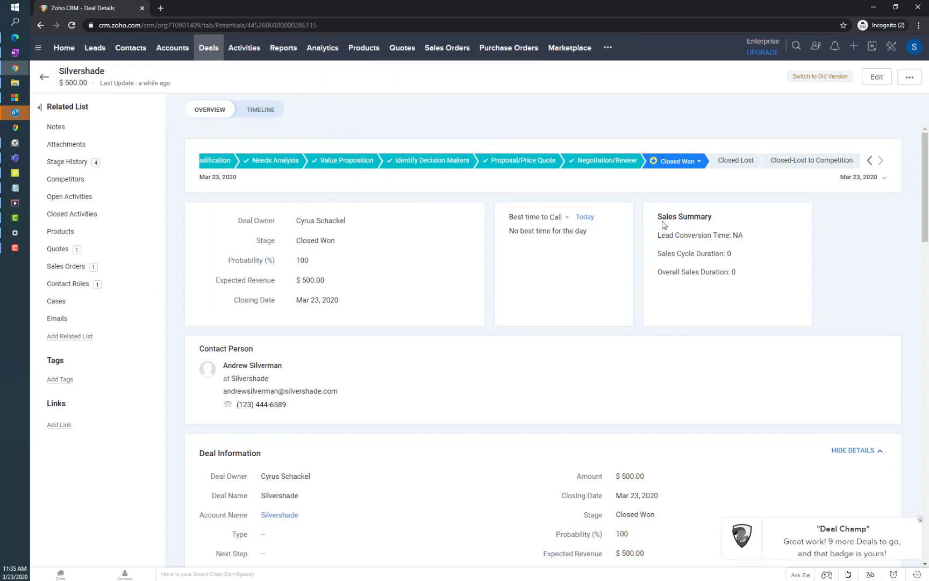
Step: Review the deal's related Silvershade sales order (Created) and Silvershade quote (Closed Won)
{"action": "scroll", "coordinate": [371, 323], "scroll_direction": "down", "scroll_amount": 5}
{"action": "left_click", "coordinate": [81, 267]}
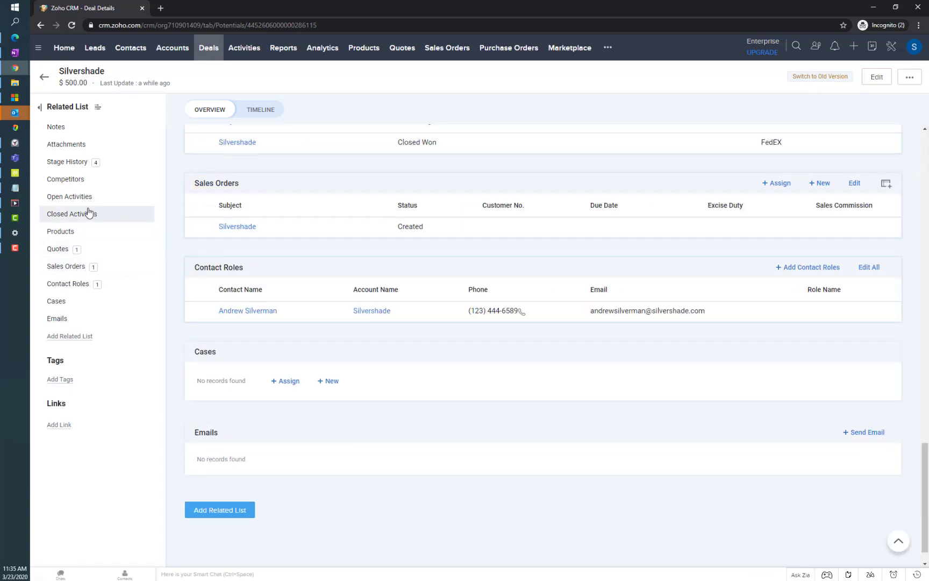
{"action": "scroll", "coordinate": [277, 182], "scroll_direction": "up", "scroll_amount": 8}
{"action": "scroll", "coordinate": [283, 183], "scroll_direction": "up", "scroll_amount": 10}
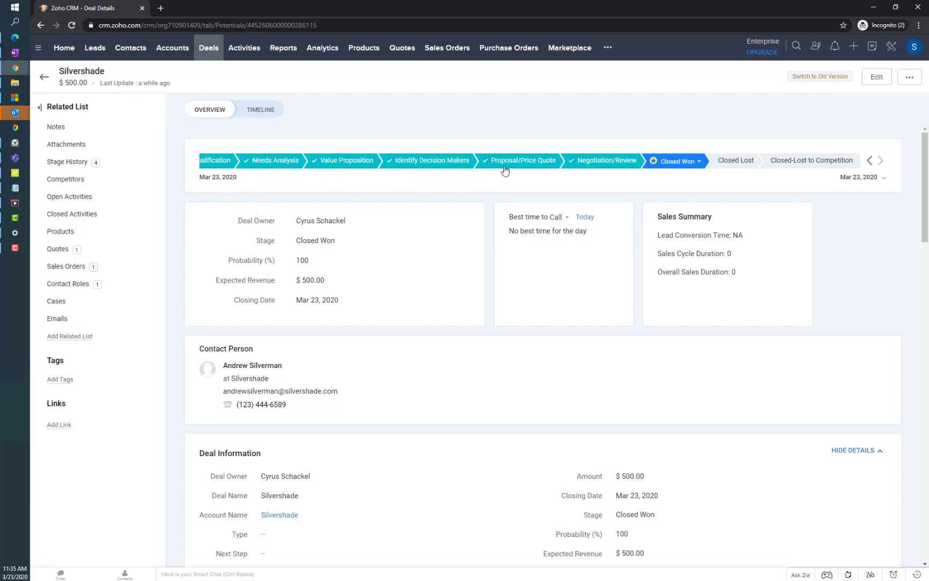
{"action": "left_click", "coordinate": [59, 253]}
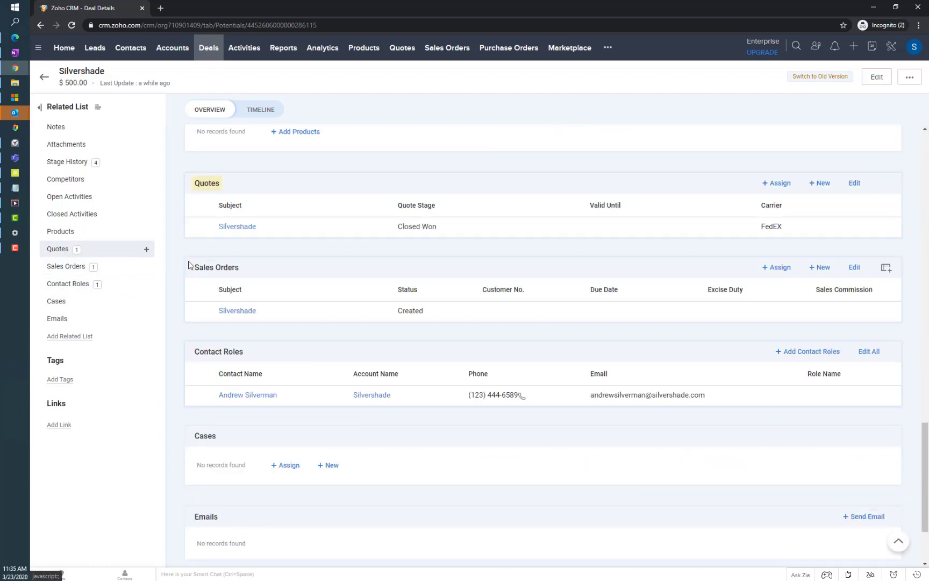